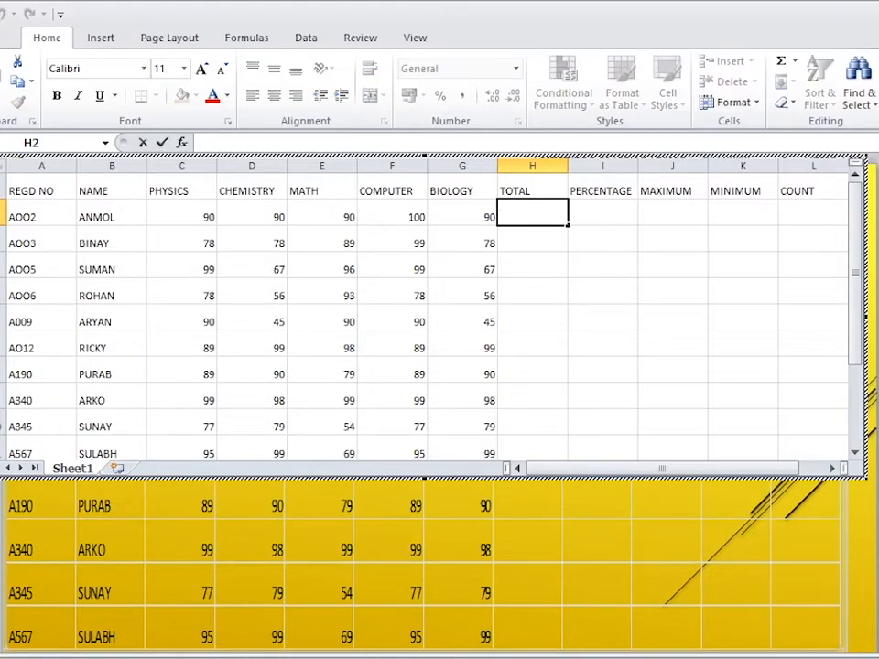
Enter =SUM(C2:G2) as the first student's TOTAL in H2 and fill the formula down to row 11.
type("=")
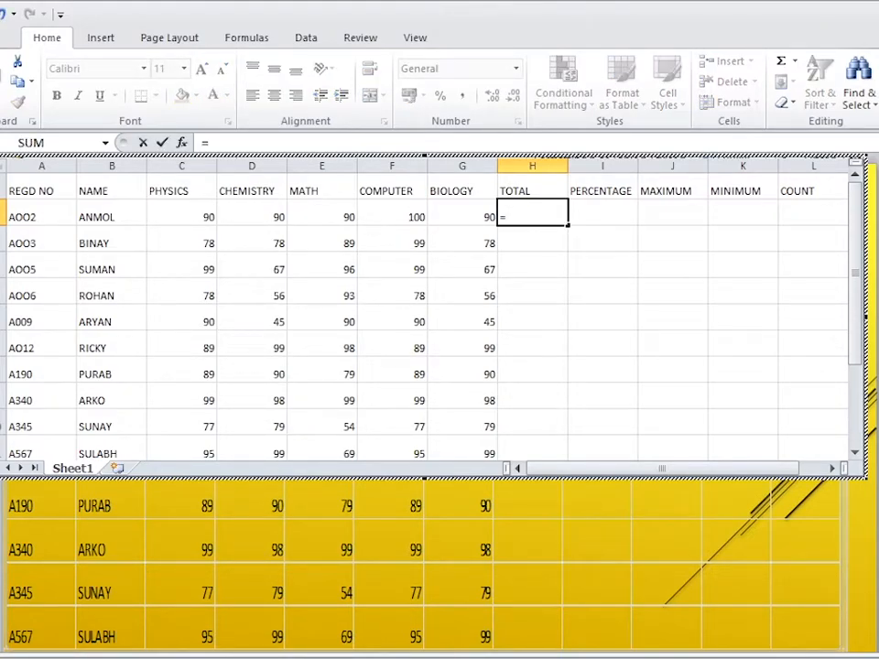
type("sum")
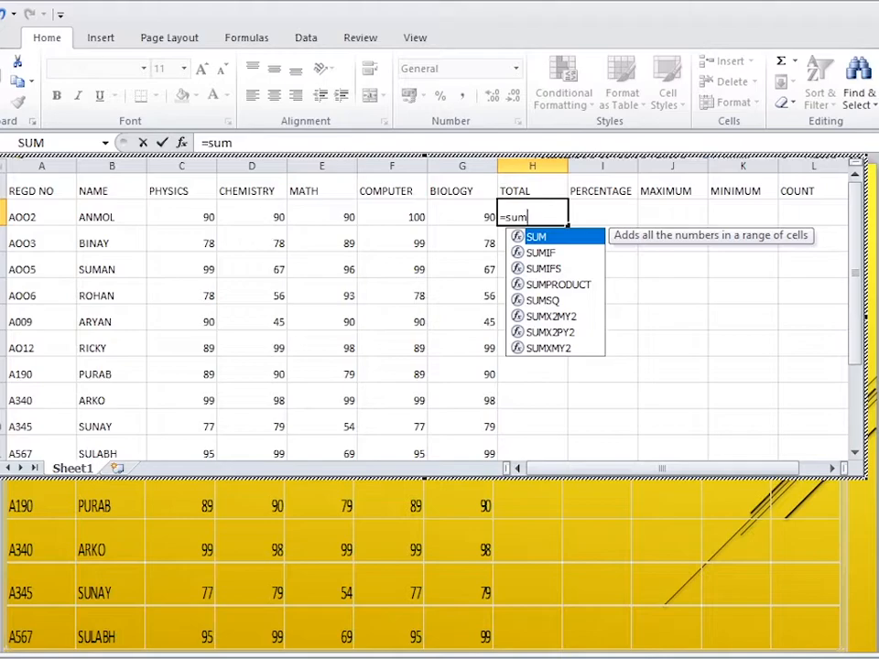
type("(")
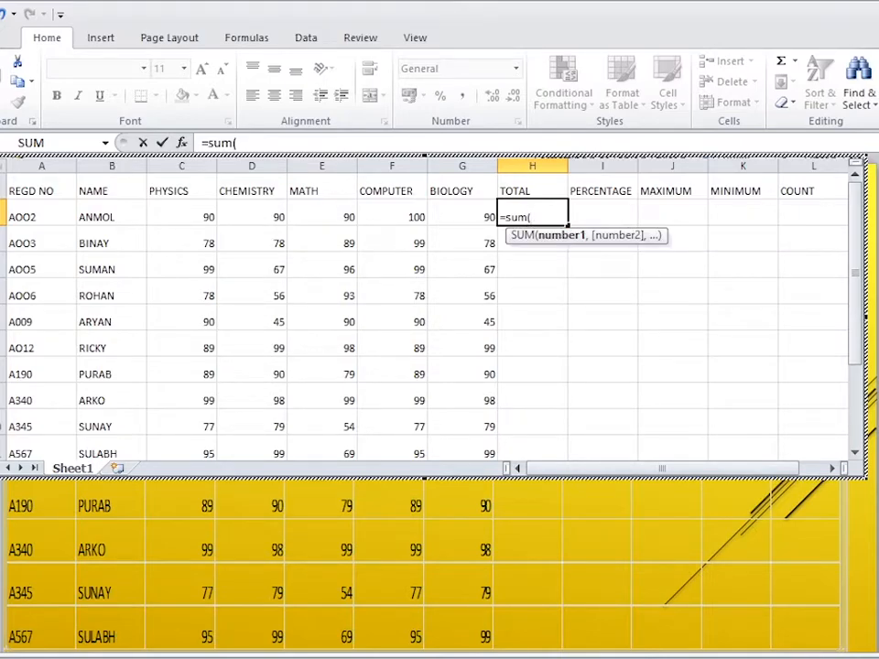
type("c2")
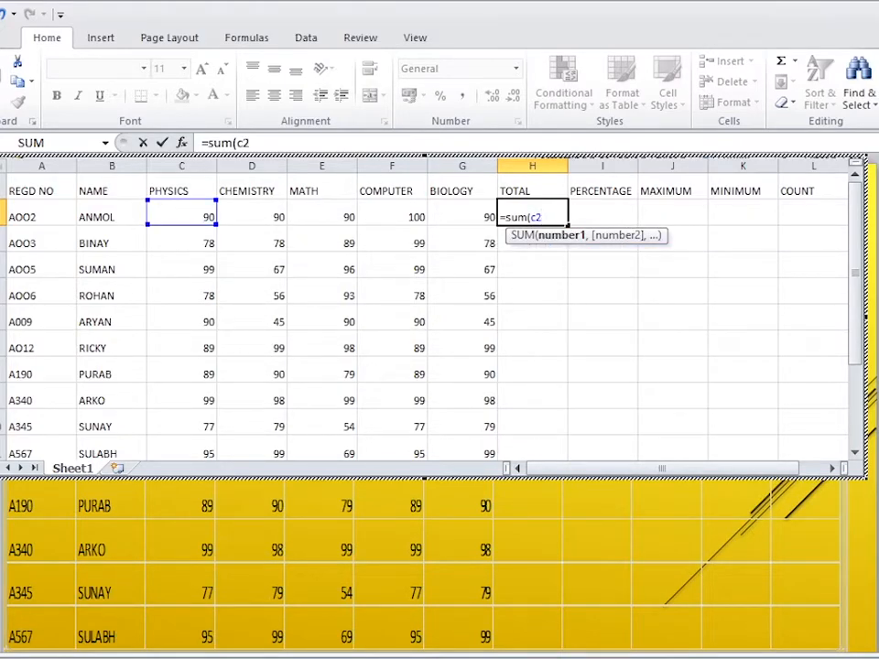
type(":g2")
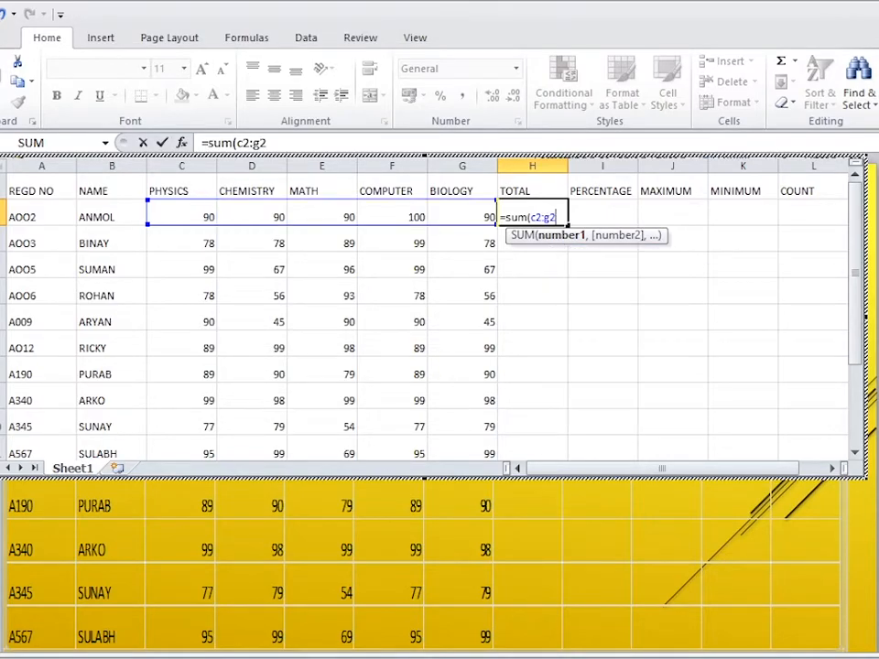
type(")")
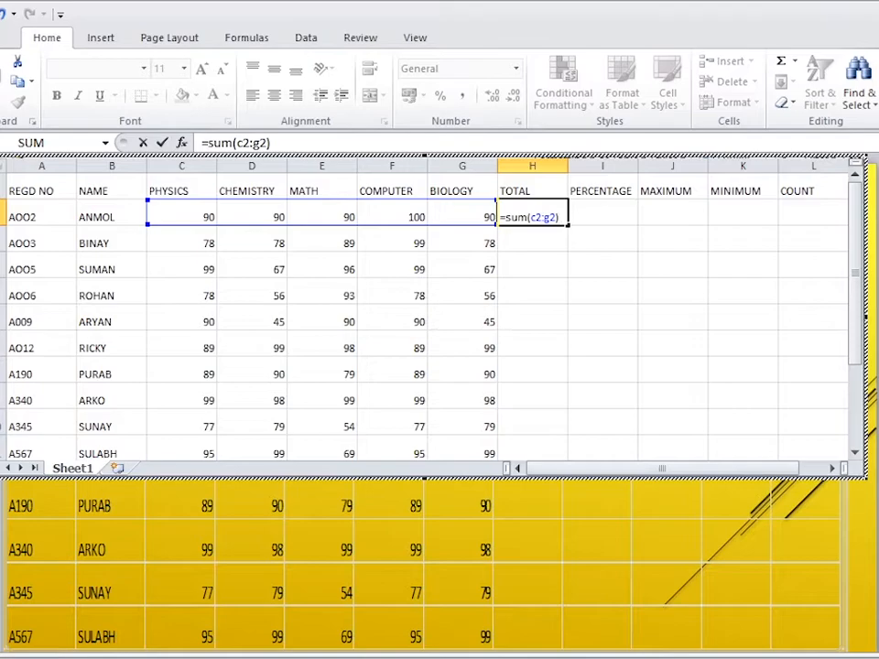
key("Return")
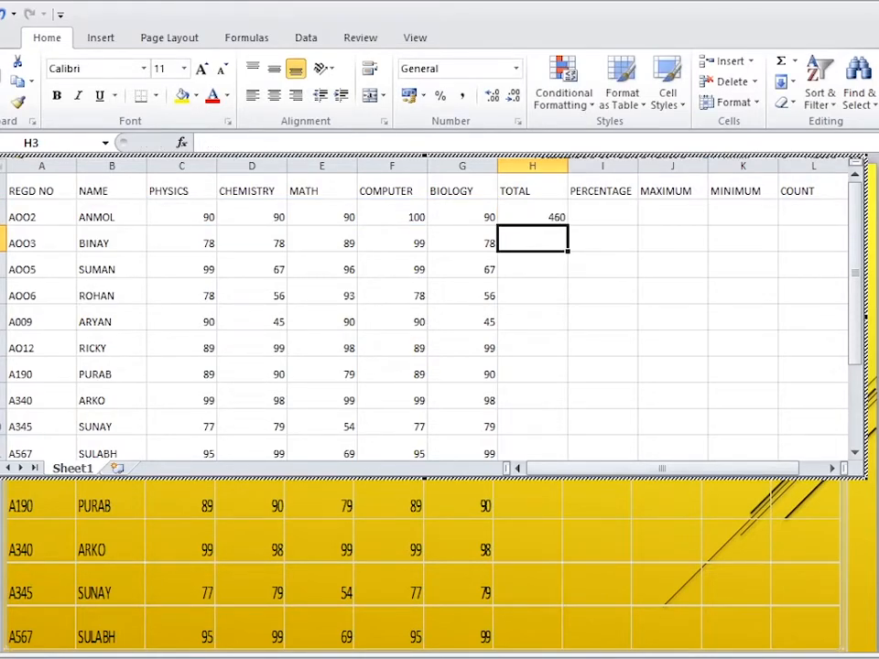
left_click(533, 215)
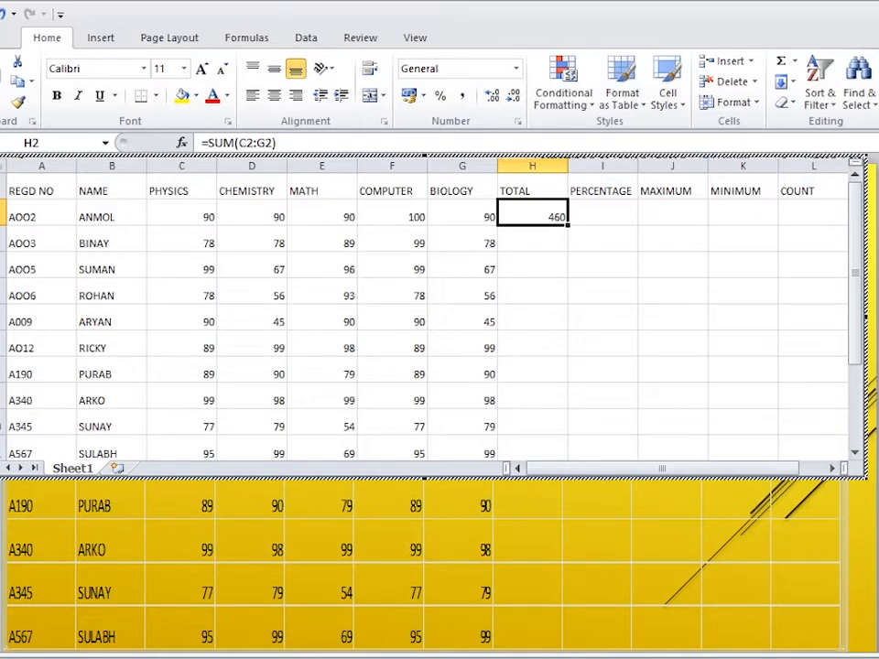
left_click_drag(567, 225, 568, 380)
scroll(430, 312, "up", 1)
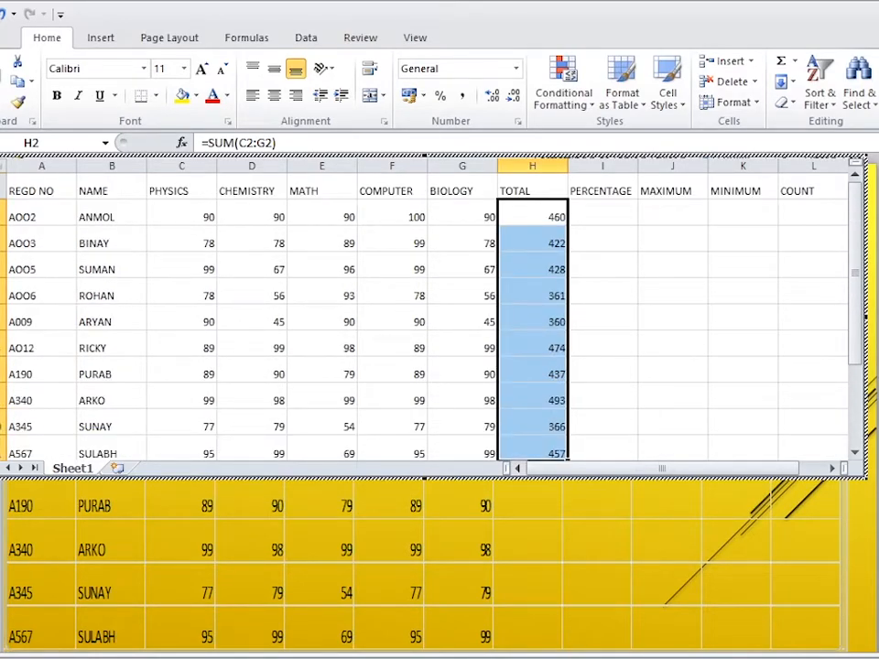
Enter =AVERAGE(H2/5) as the first student's PERCENTAGE in I2 and fill the formula down to row 11.
left_click(602, 213)
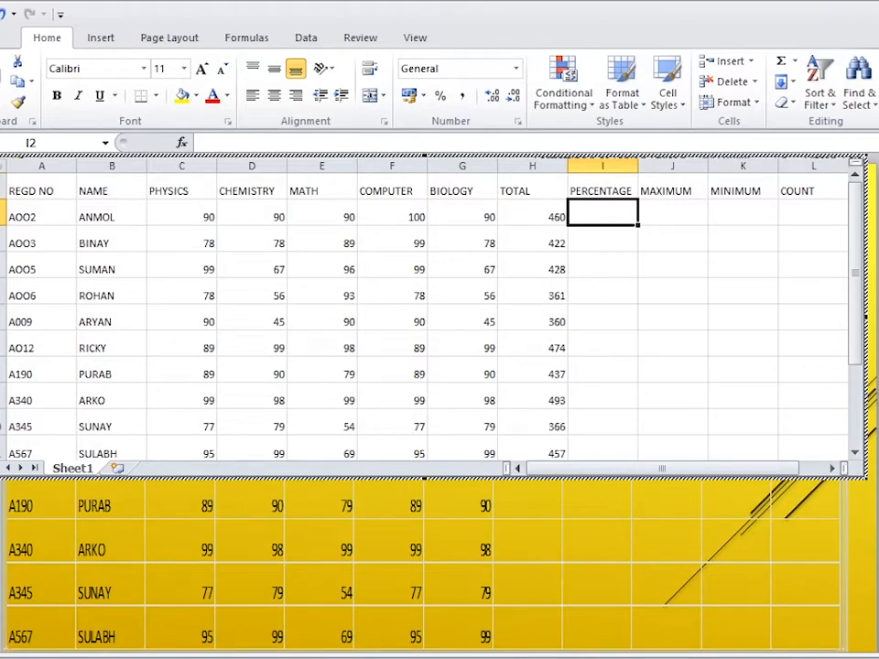
type("=")
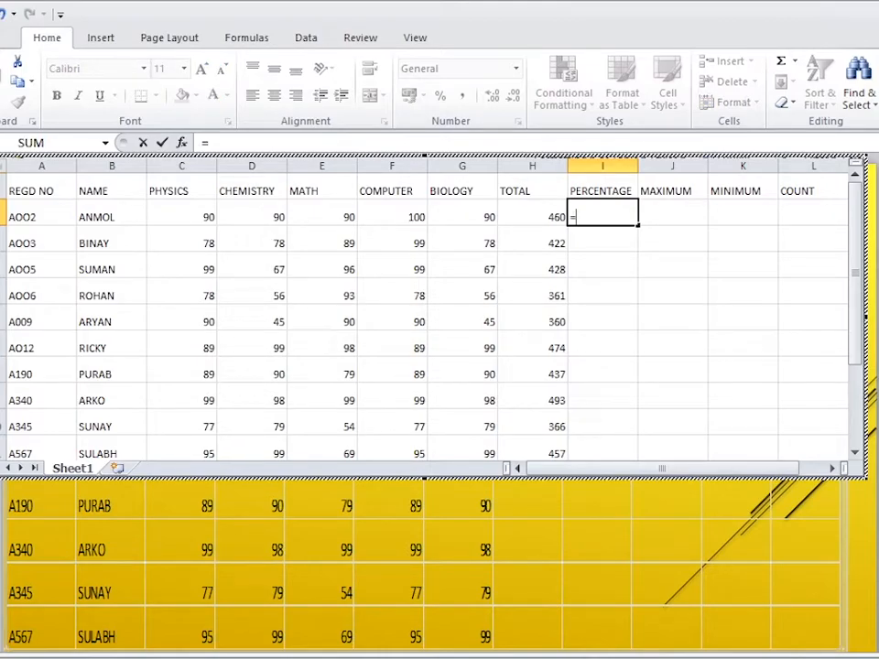
type("AVERAGE(H2/5)")
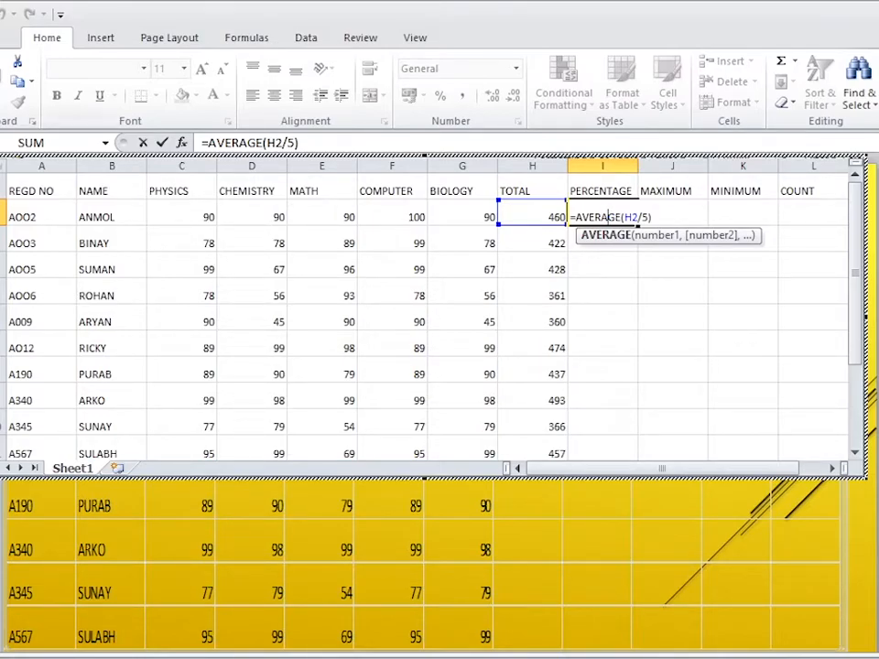
left_click(602, 266)
left_click(602, 215)
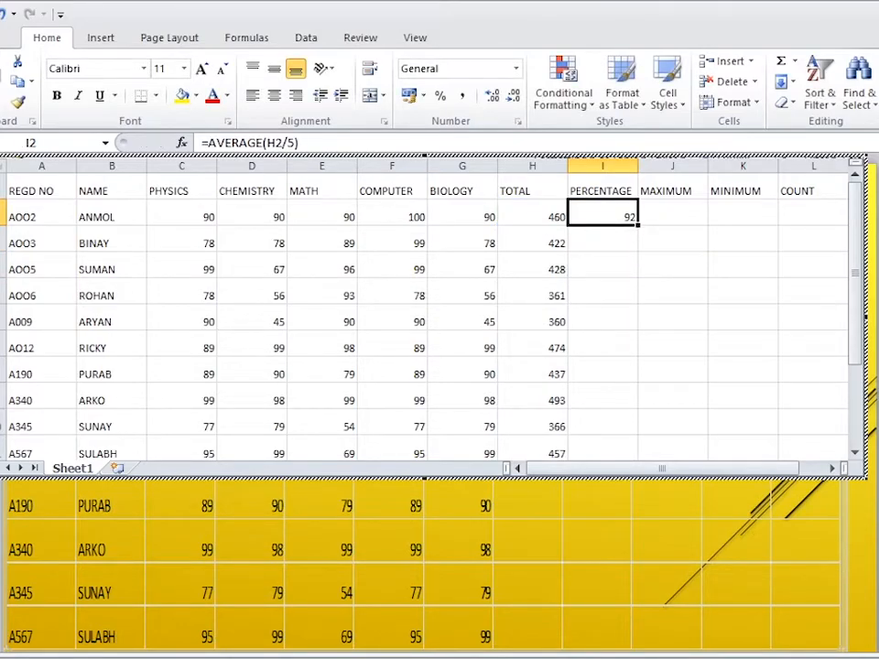
left_click_drag(638, 225, 637, 453)
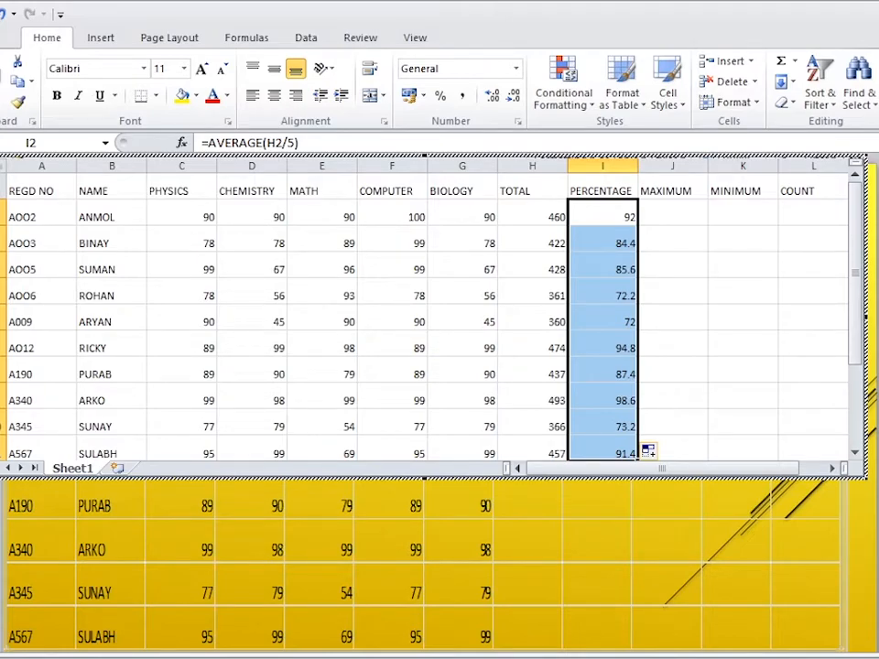
Enter =MAX(C2:G2) as the first student's MAXIMUM in J2 and fill the formula down to row 11.
left_click(673, 213)
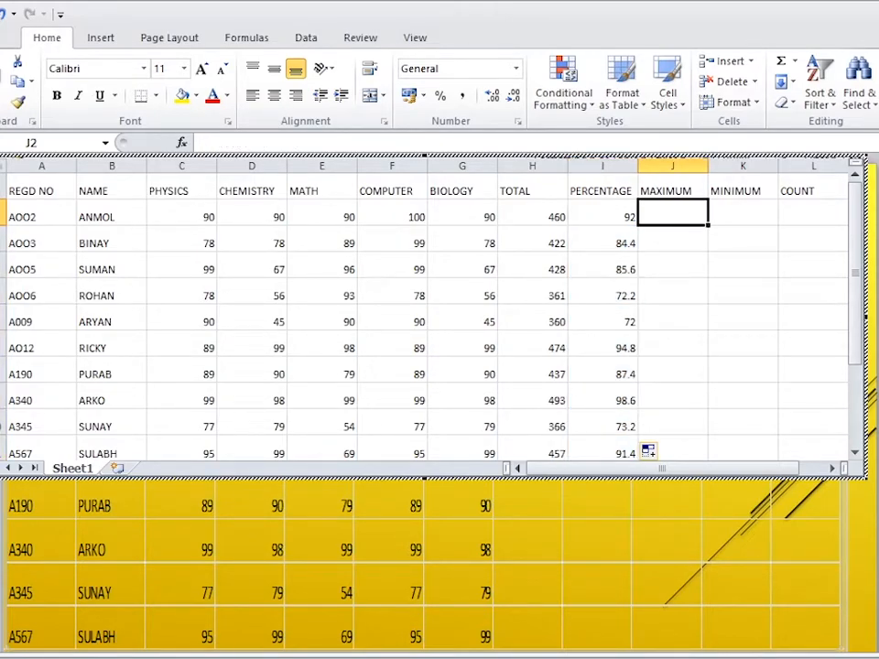
mouse_move(855, 302)
left_mouse_down()
mouse_move(855, 316)
mouse_move(855, 303)
left_mouse_up()
double_click(672, 214)
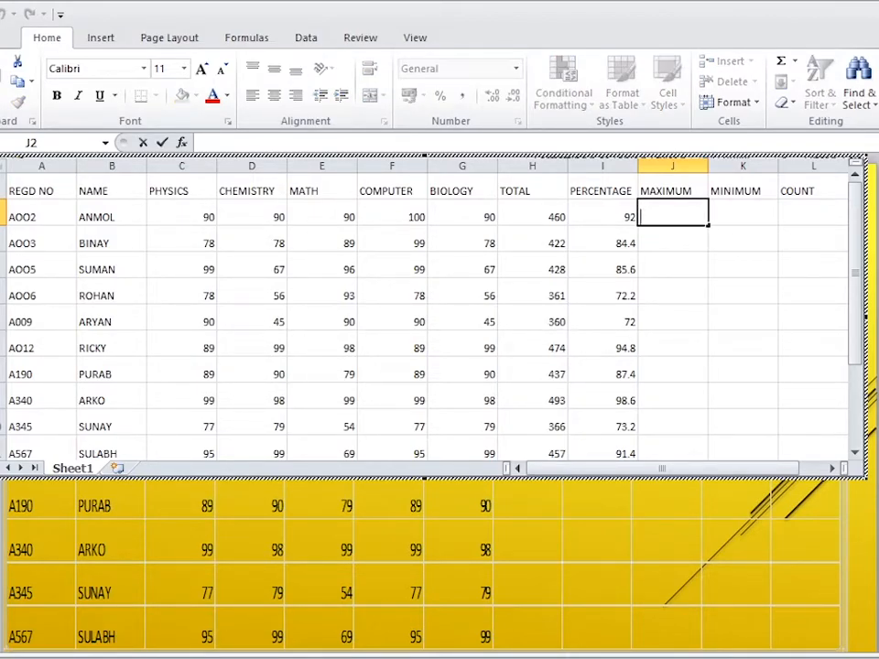
type("=")
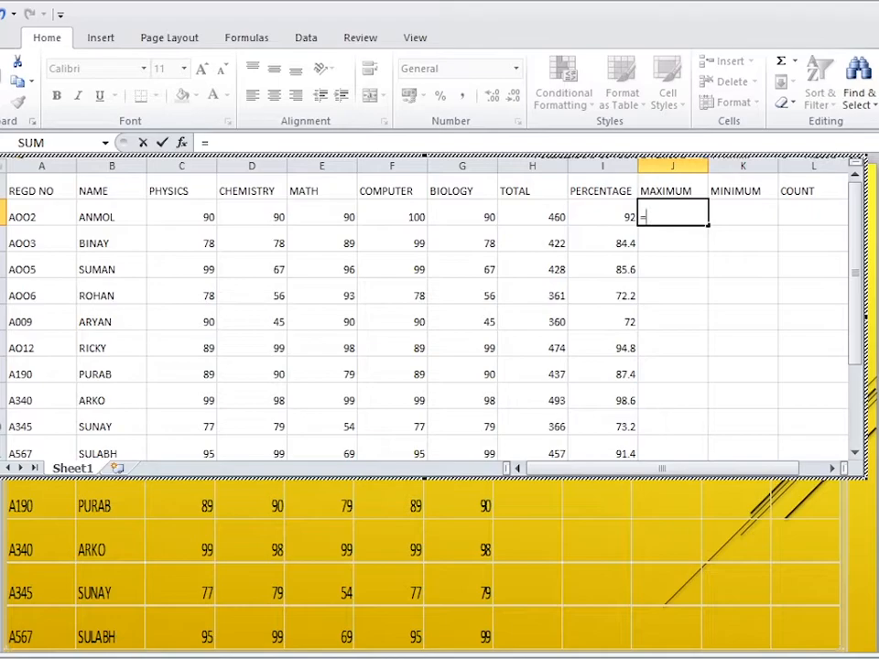
type("max")
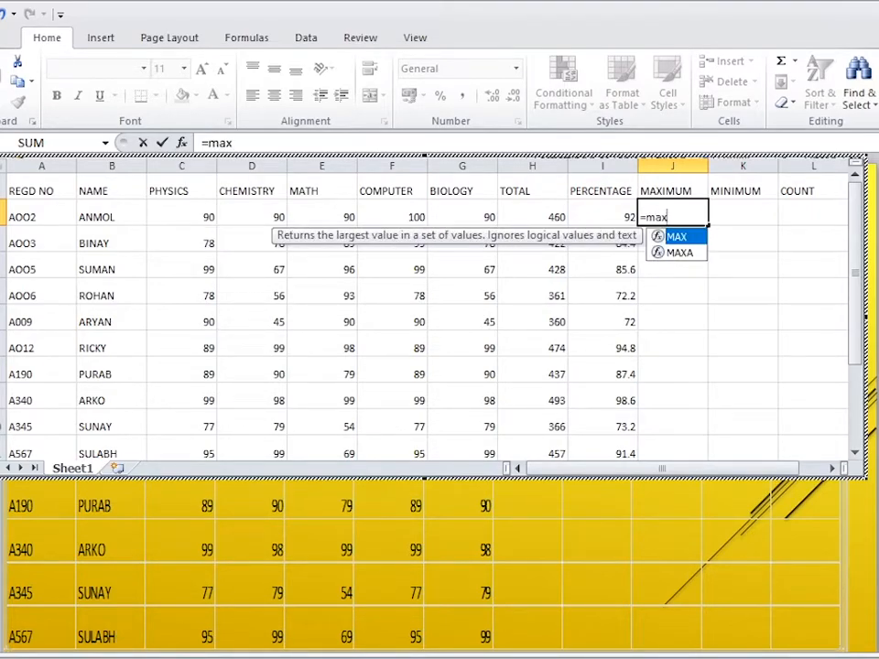
type("(")
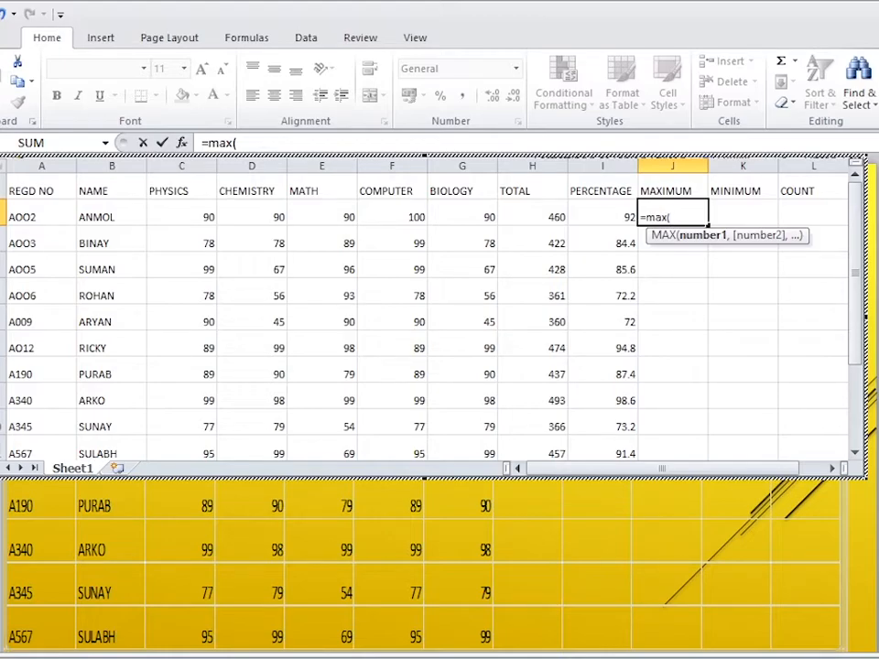
type("c2")
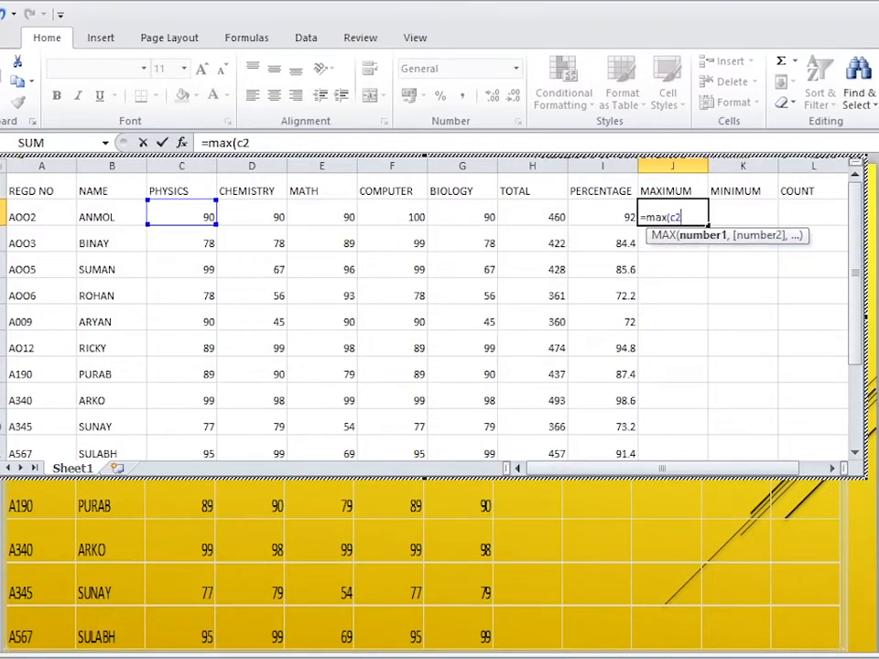
type(":g")
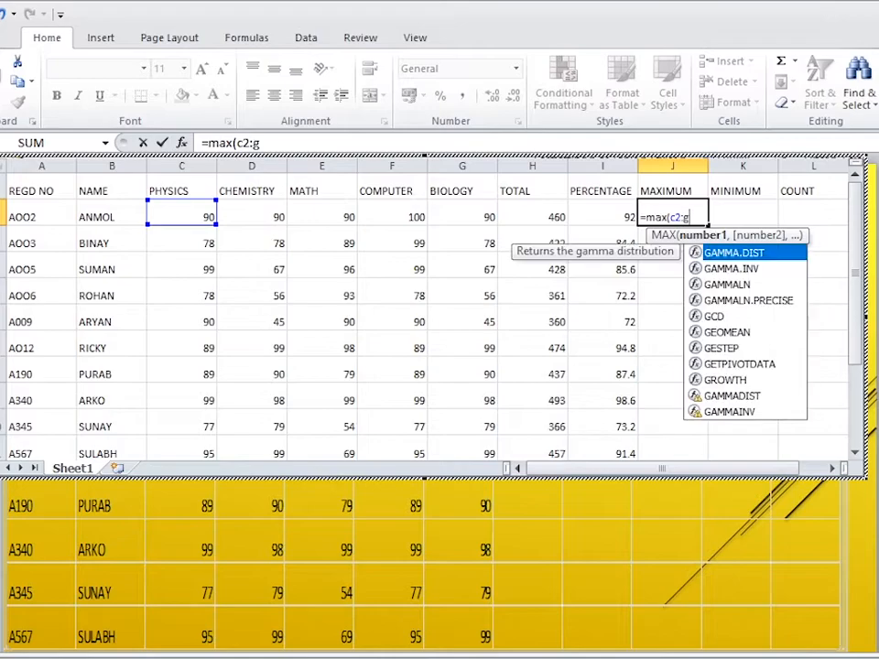
type("2")
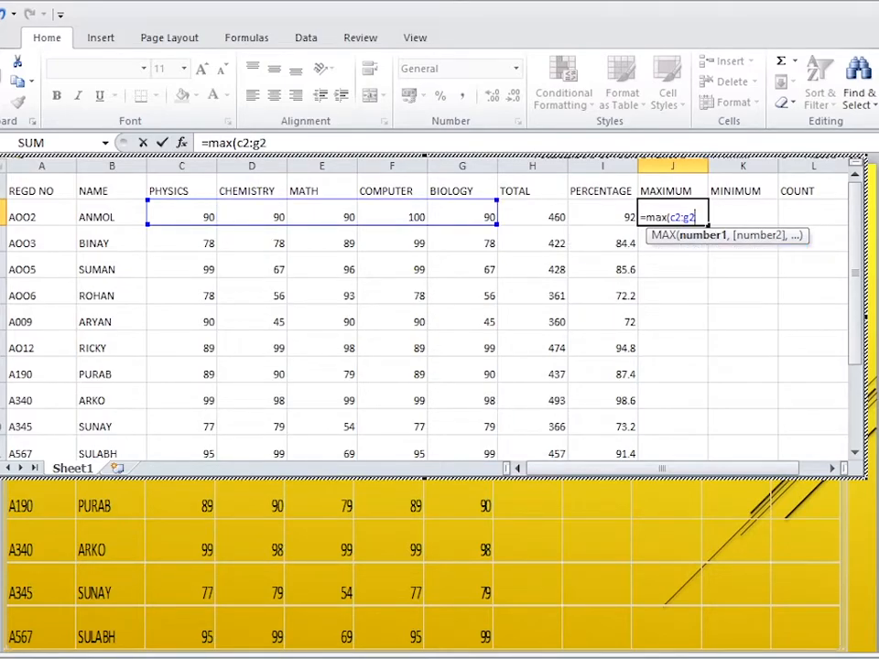
type(")")
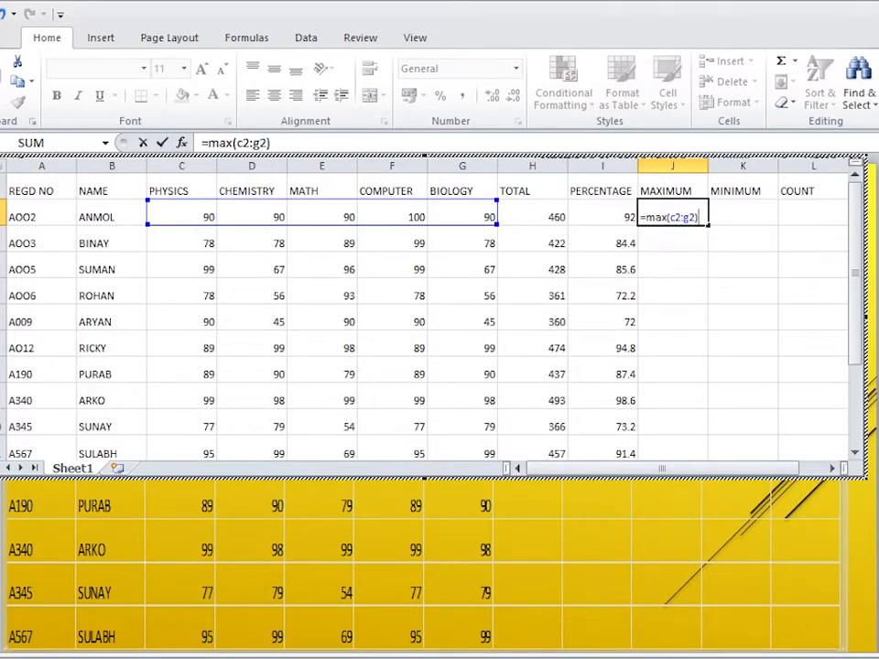
key("Return")
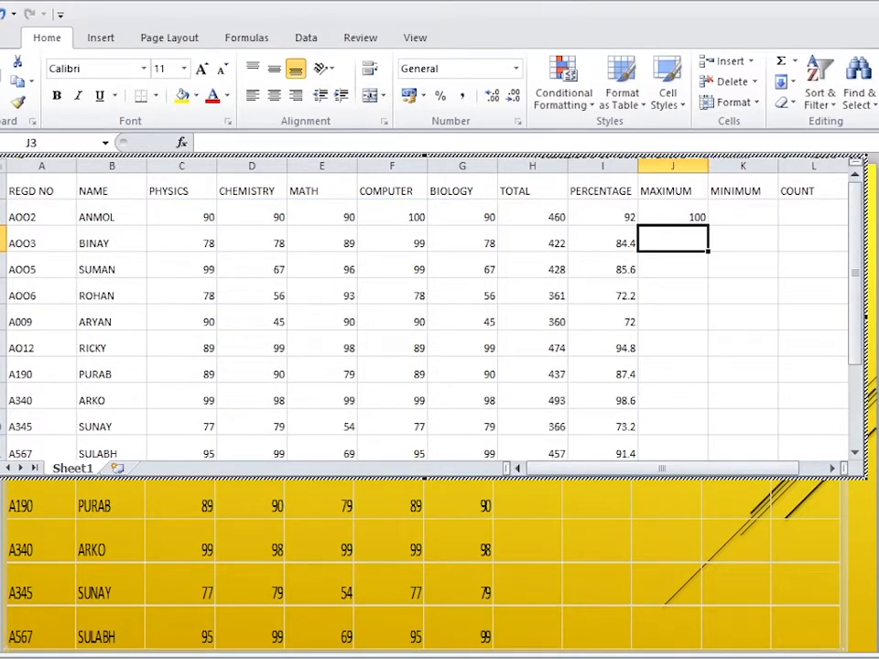
left_click(673, 217)
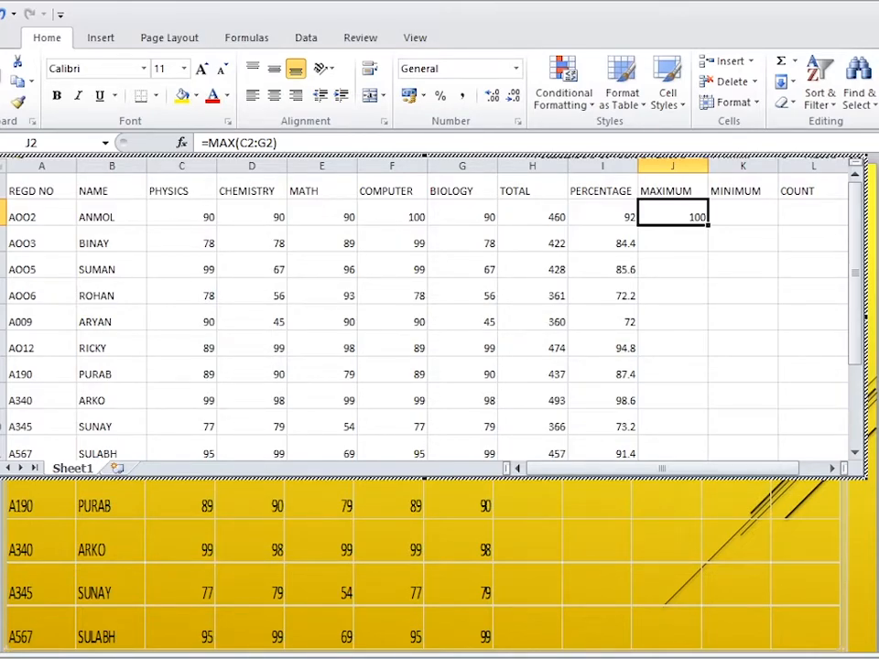
left_click_drag(708, 225, 705, 458)
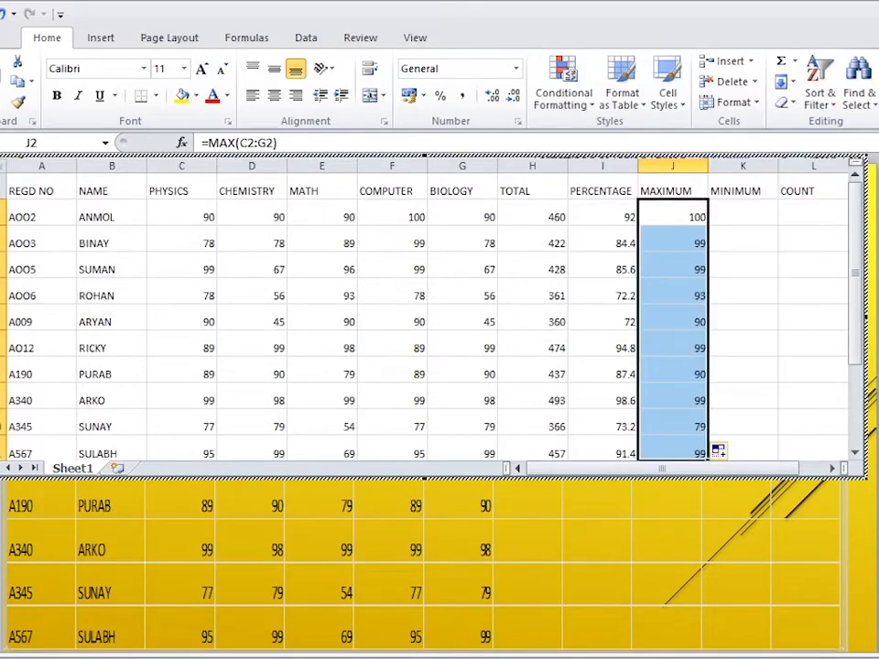
Enter =MIN(C2:G2) as the first student's MINIMUM in K2 and fill the formula down to row 11.
left_click(742, 213)
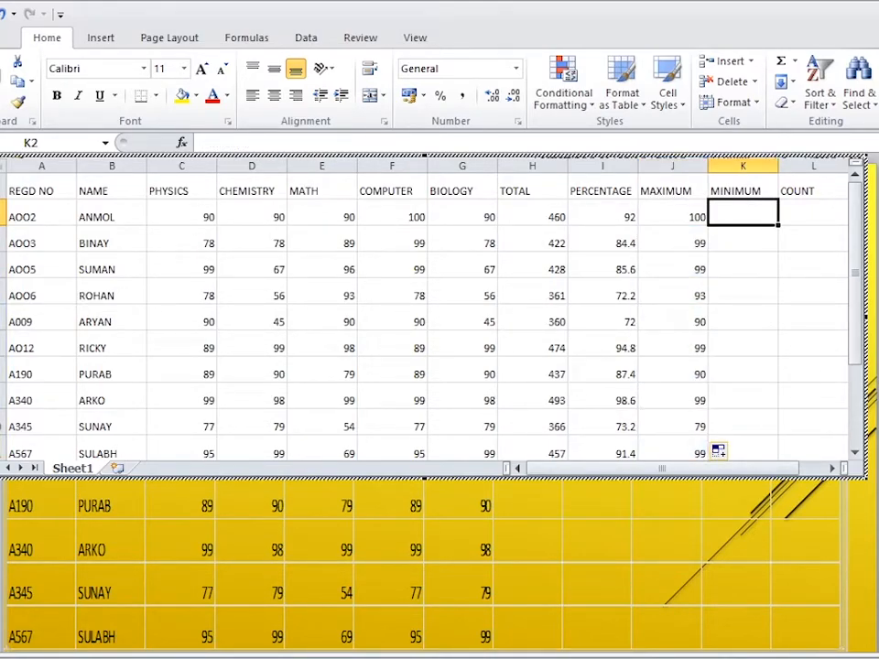
double_click(743, 213)
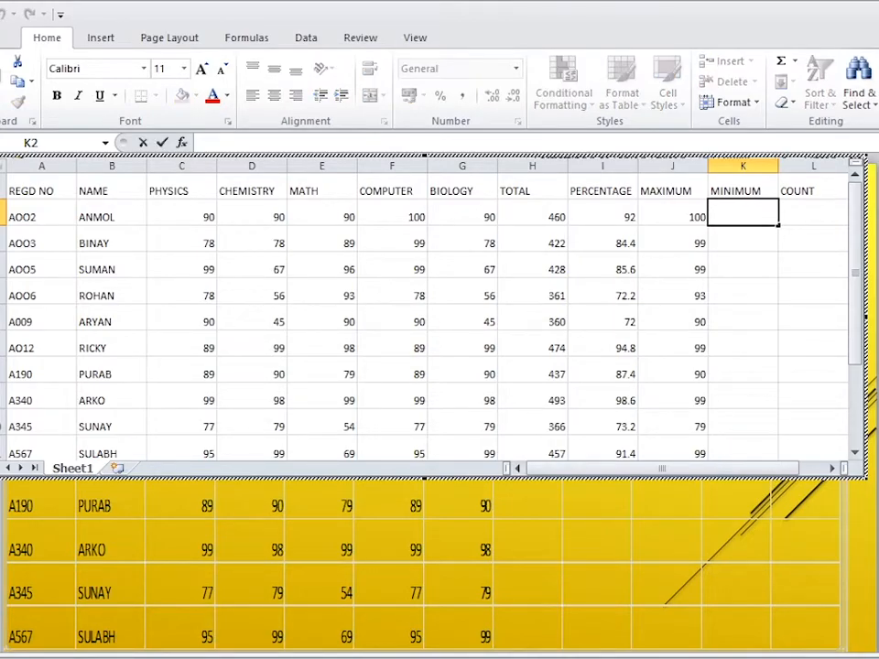
type("=")
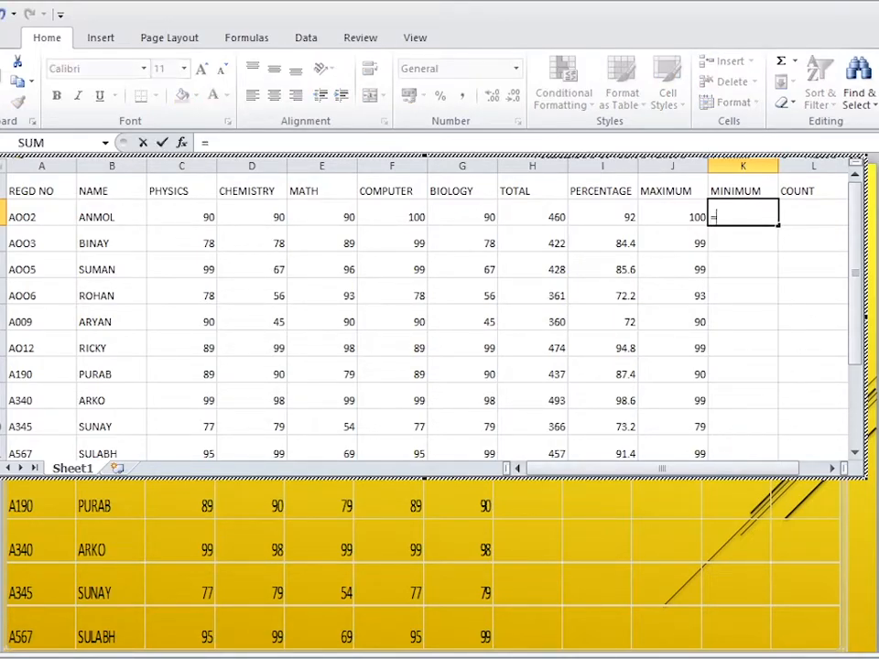
type("min")
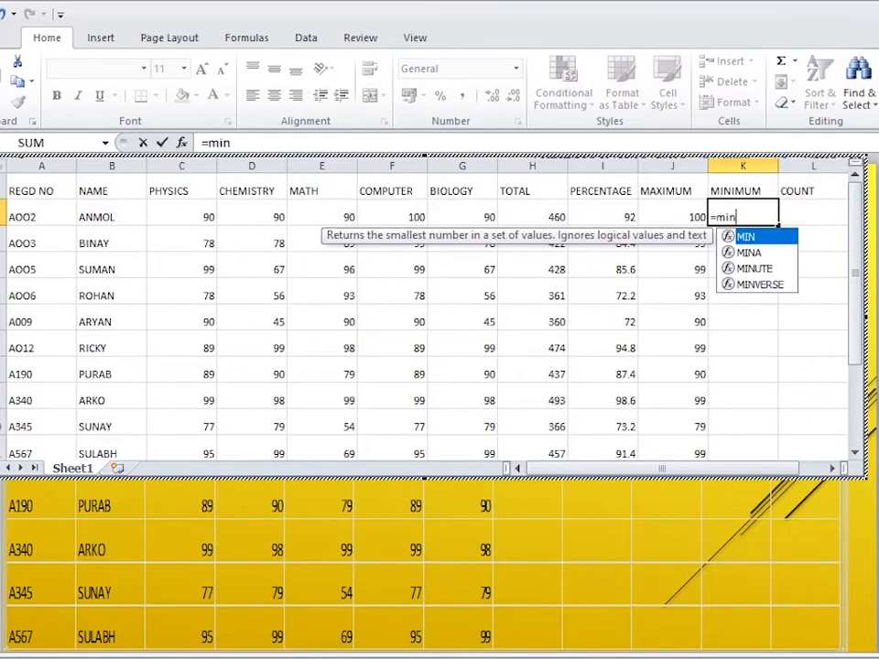
type("(")
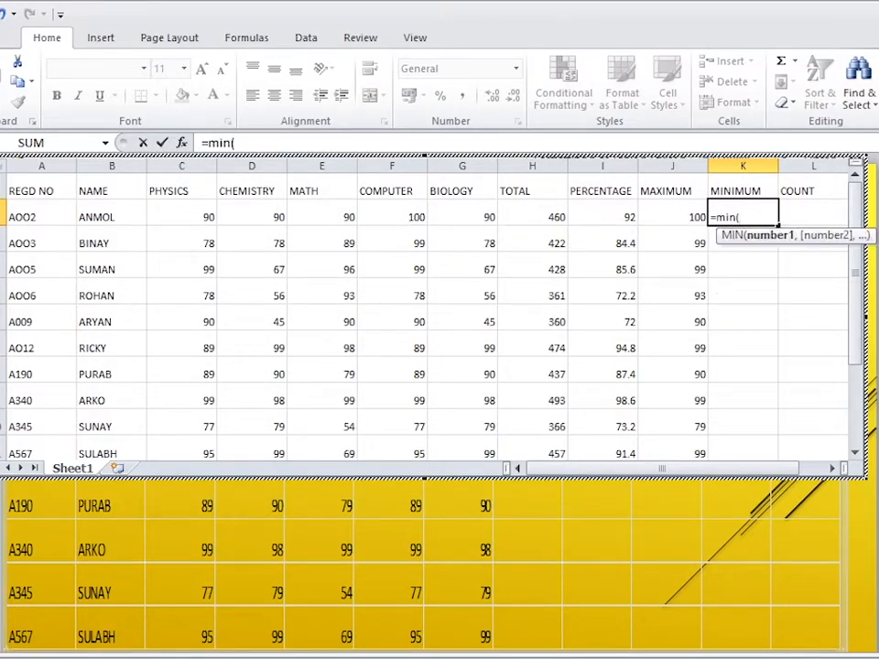
type("c2:")
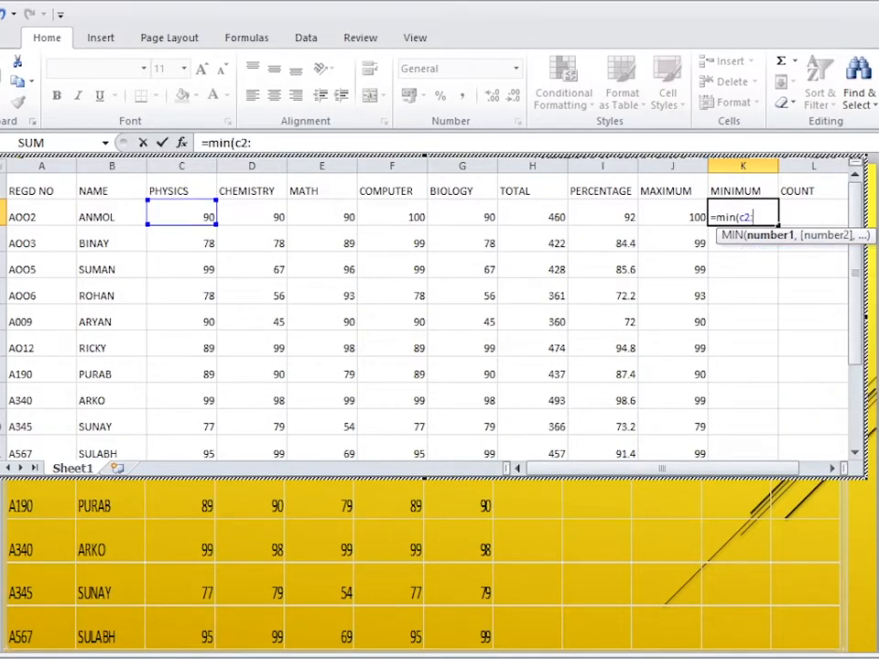
type("g2)")
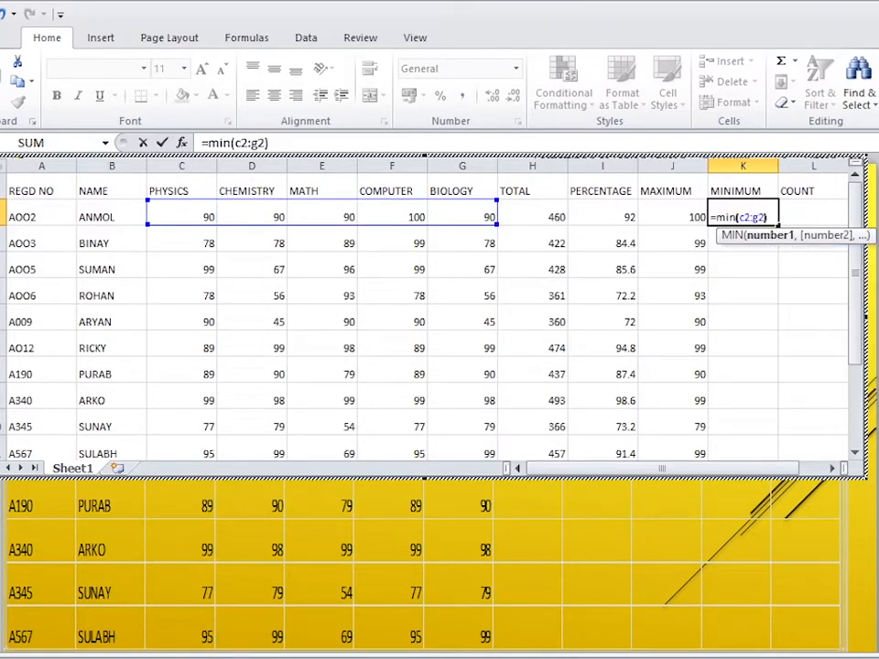
key("Return")
key("Up")
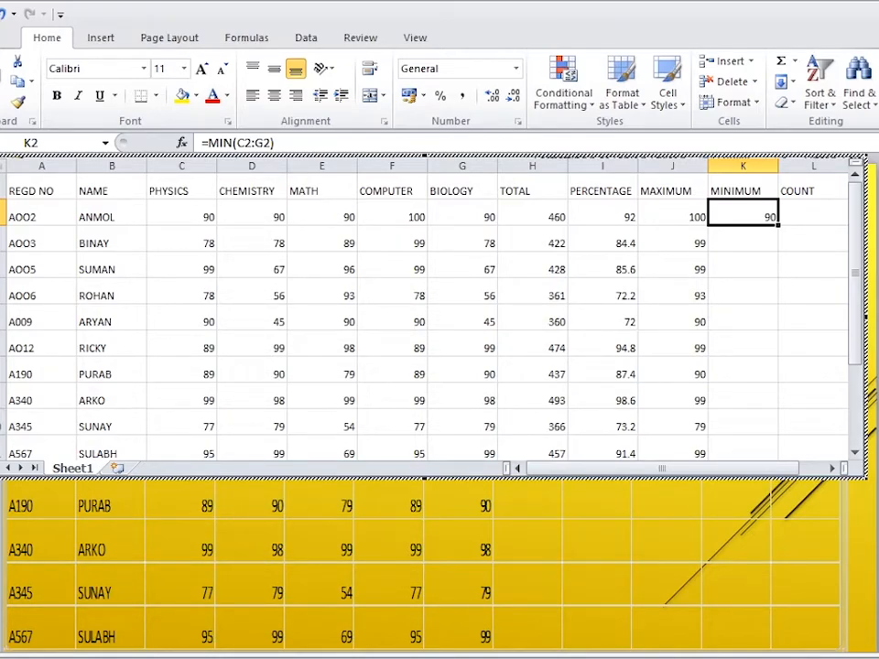
left_click_drag(778, 225, 775, 456)
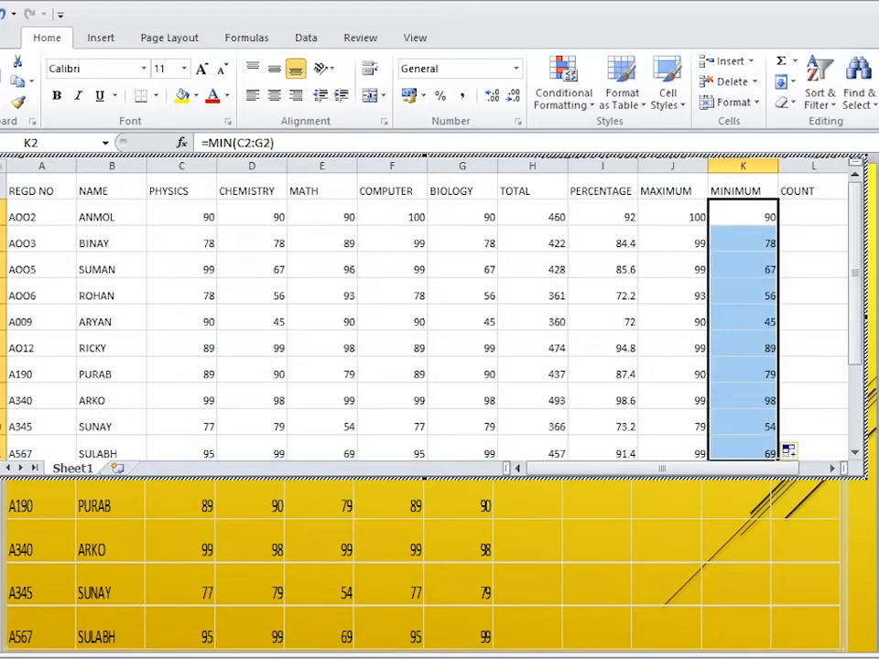
Enter =COUNT(C2:K2) as the first student's COUNT in L2 and fill the formula down to row 11.
left_click(813, 214)
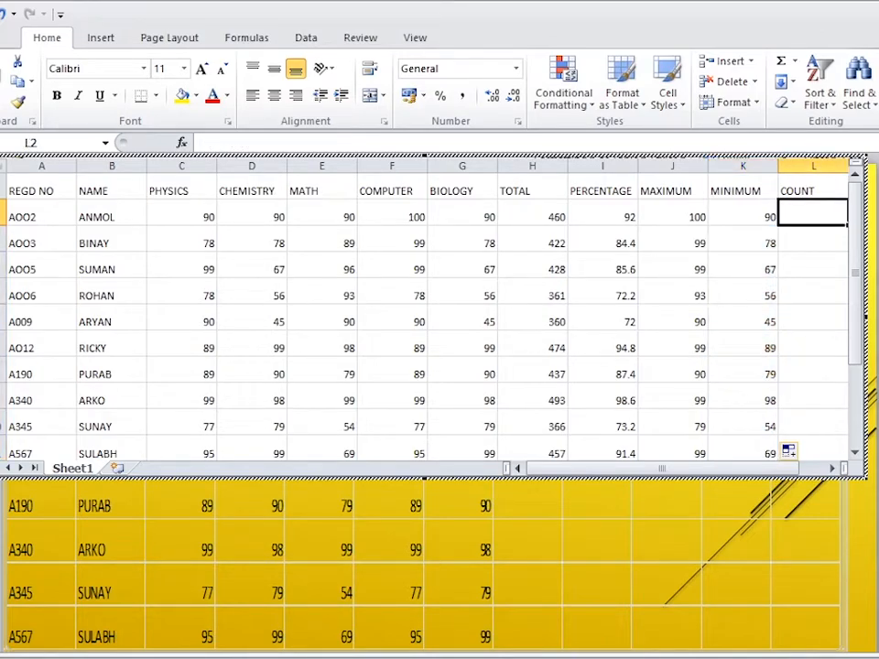
double_click(813, 213)
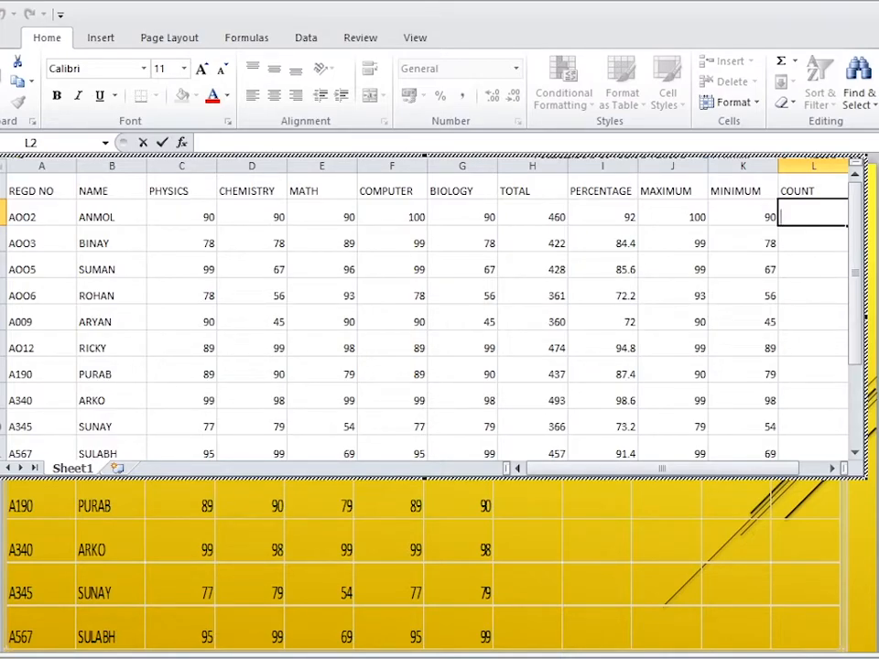
type("=co")
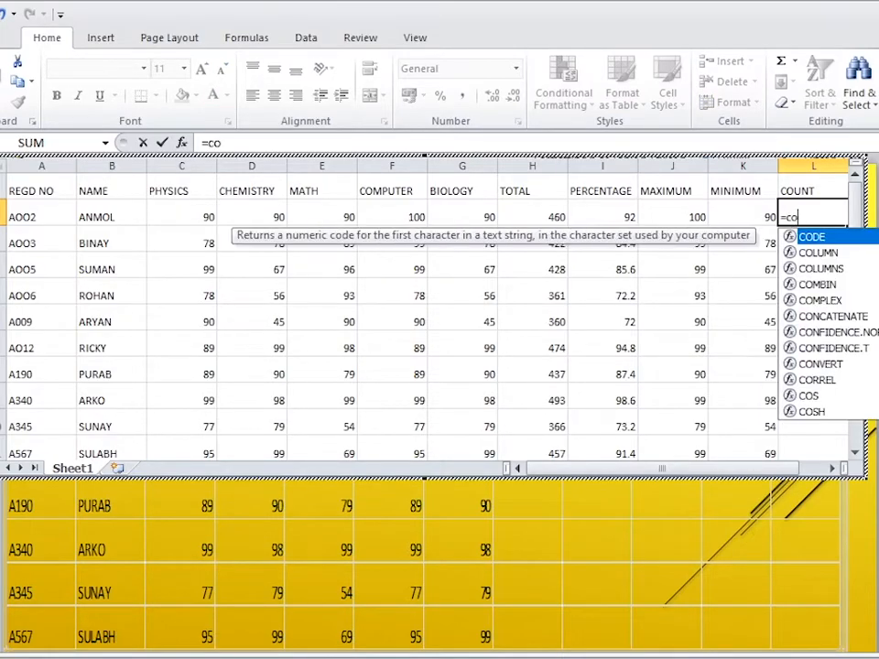
type("unt(c2:")
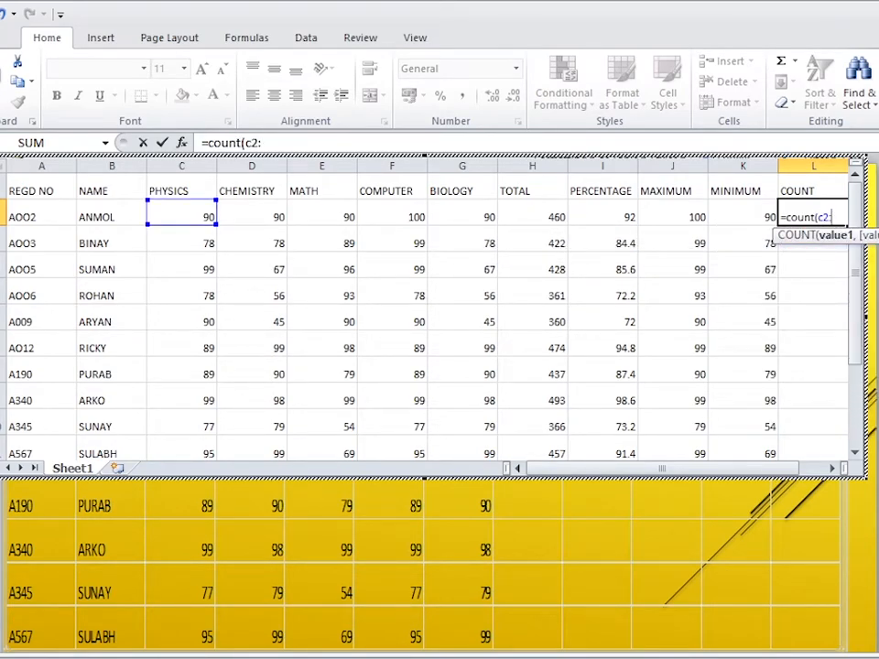
type("k2)")
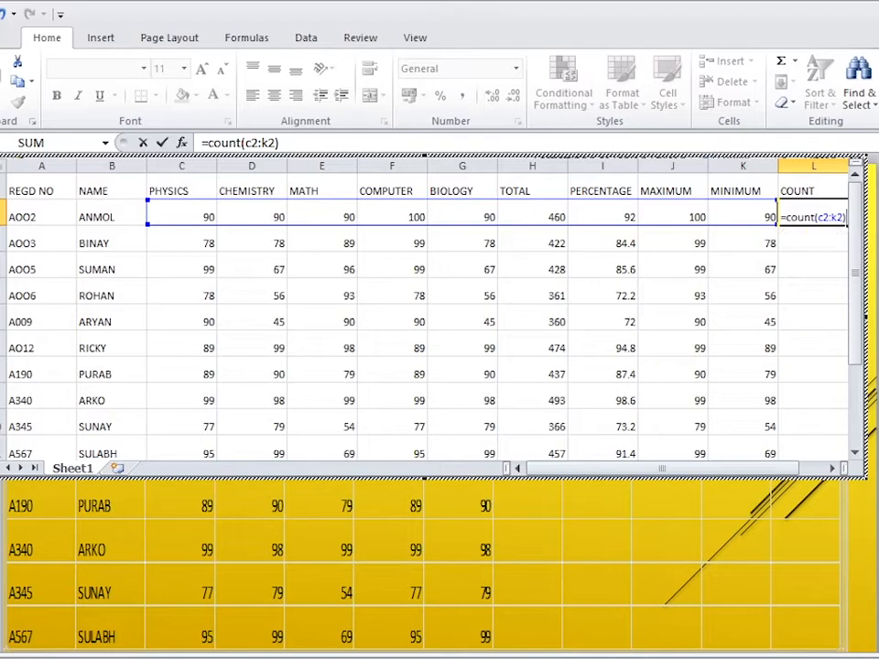
key("Return")
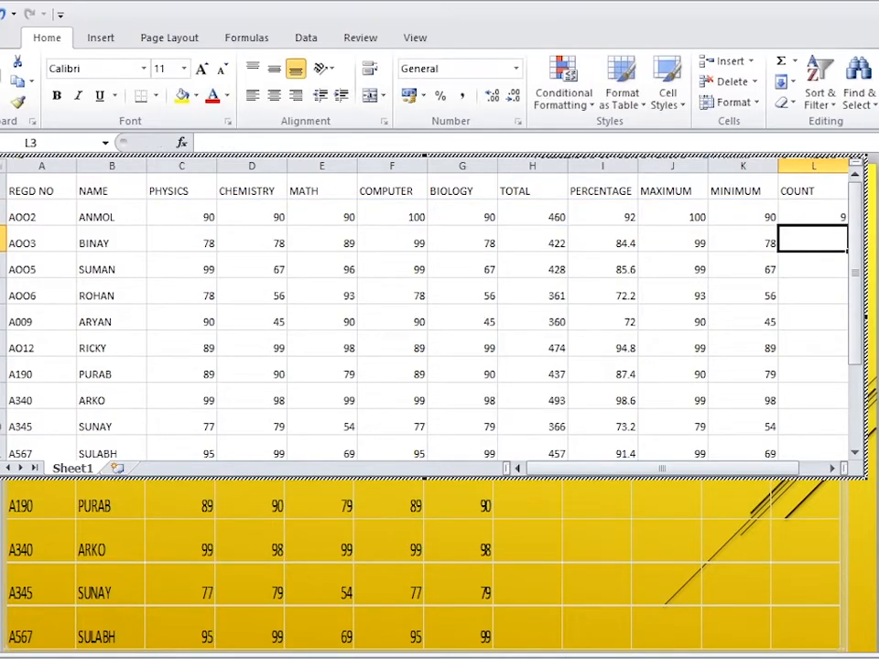
left_click(814, 217)
left_click_drag(662, 468, 686, 468)
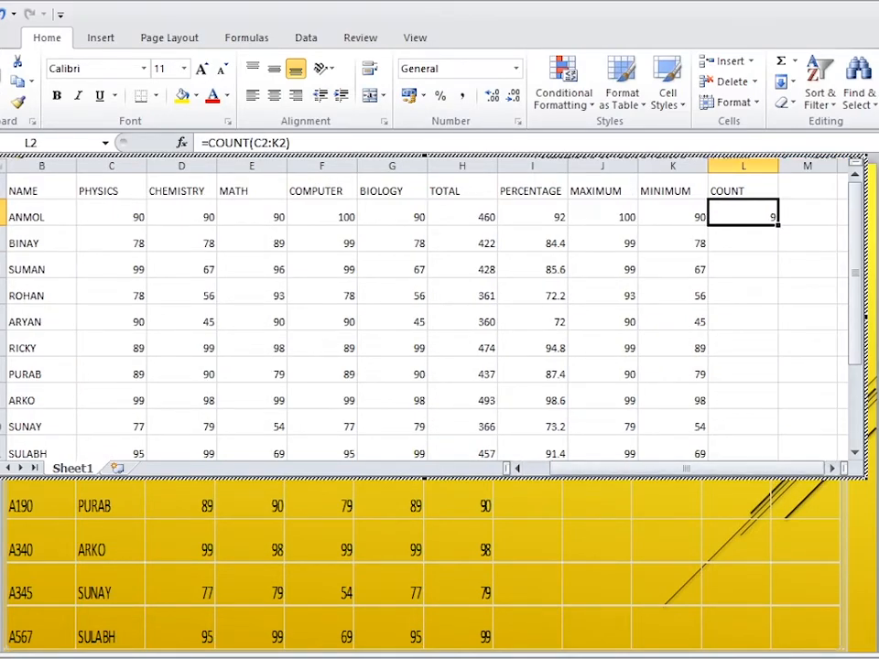
left_click_drag(777, 225, 774, 454)
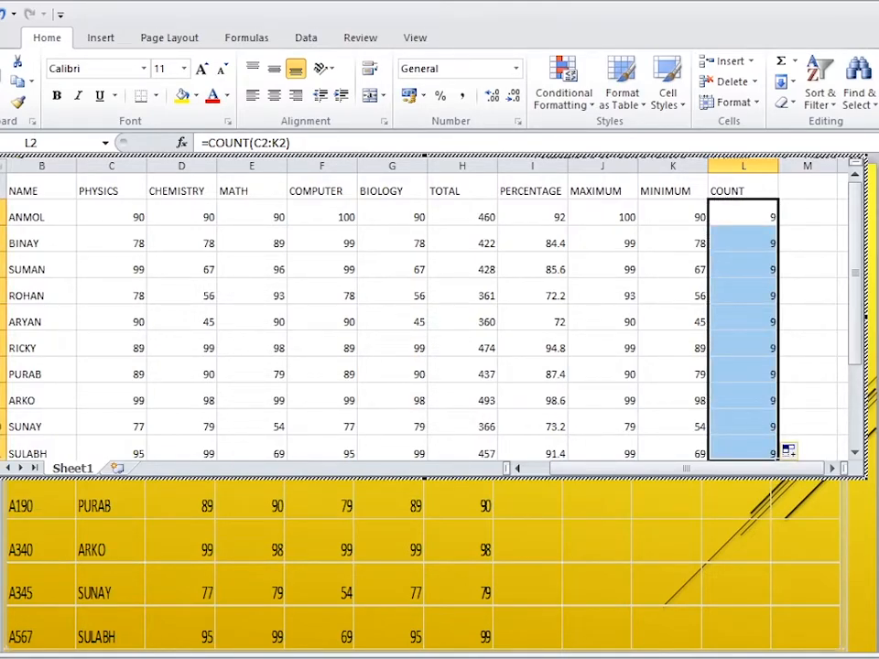
left_click(808, 189)
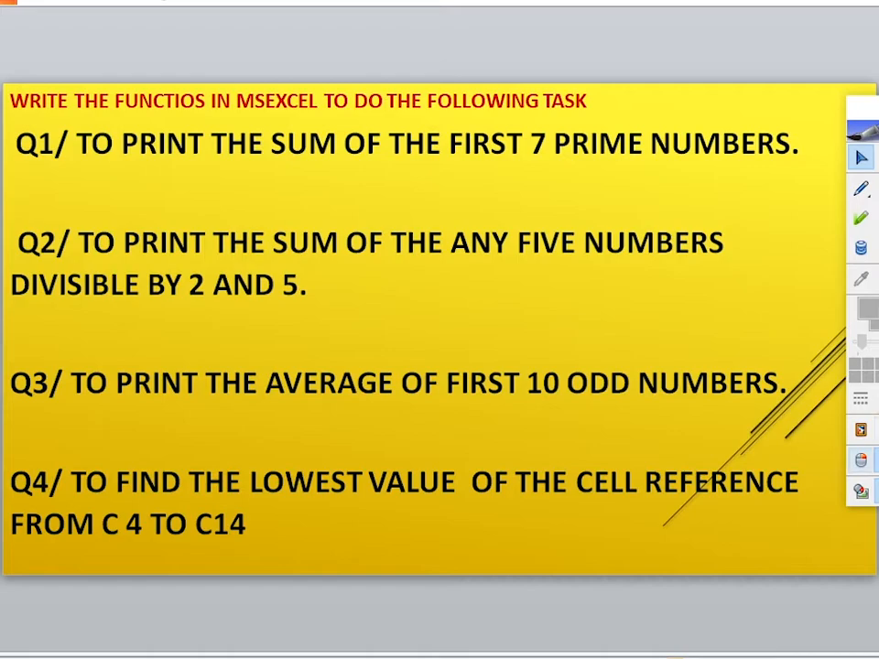
Handwrite "= SUM(" with the red pen below Q1 as the start of its answer.
left_click(861, 218)
left_click(861, 188)
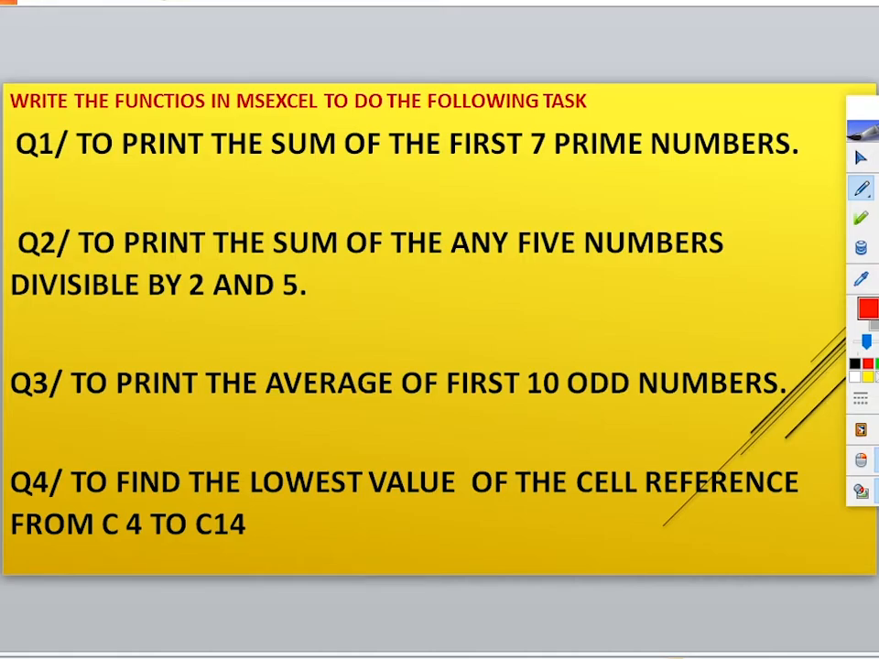
mouse_move(170, 188)
left_mouse_down()
mouse_move(149, 190)
mouse_move(152, 197)
left_mouse_up()
mouse_move(213, 183)
left_mouse_down()
mouse_move(194, 202)
mouse_move(240, 182)
mouse_move(252, 200)
mouse_move(295, 204)
left_mouse_up()
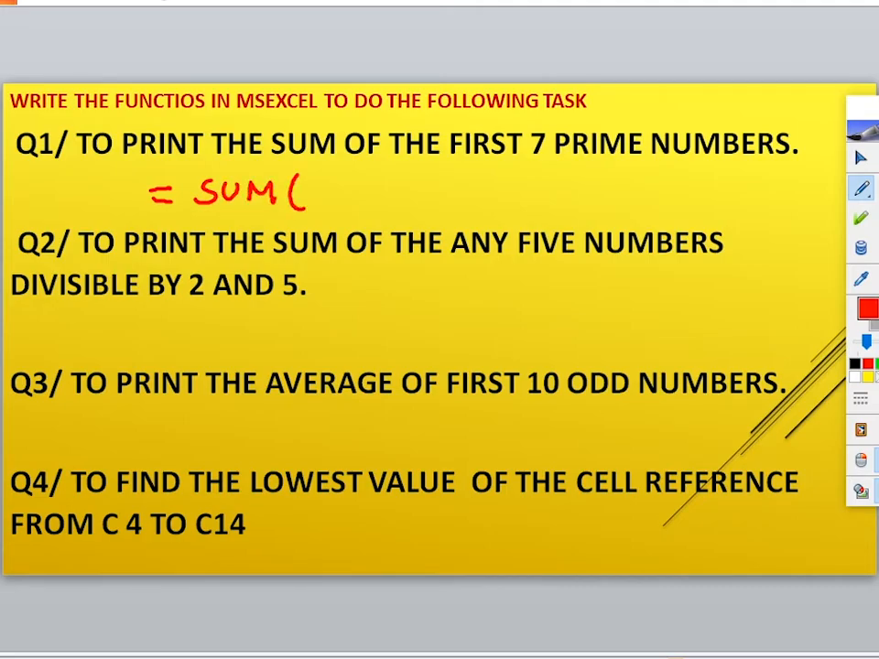